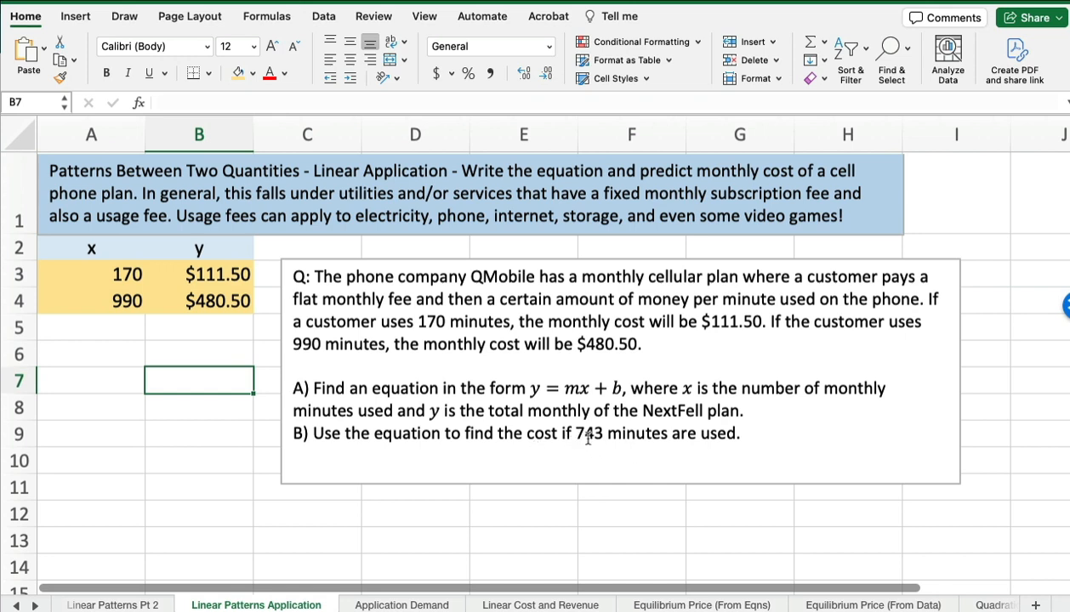
- Move the question text box down to row 14 to clear the space beside the table
{"action": "left_click", "coordinate": [575, 271]}
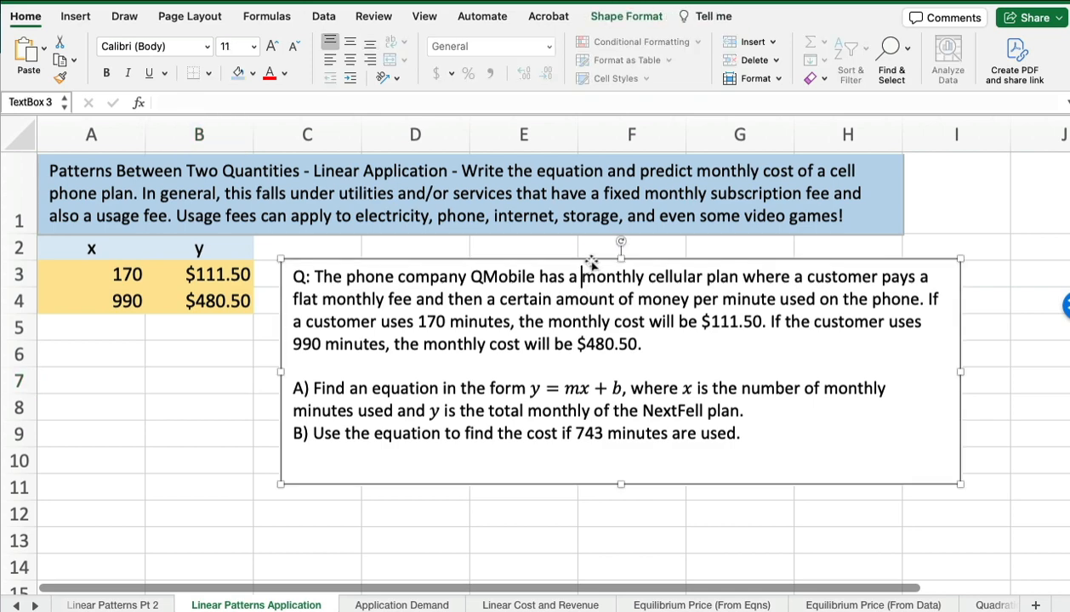
{"action": "left_click_drag", "start_coordinate": [588, 259], "coordinate": [602, 555]}
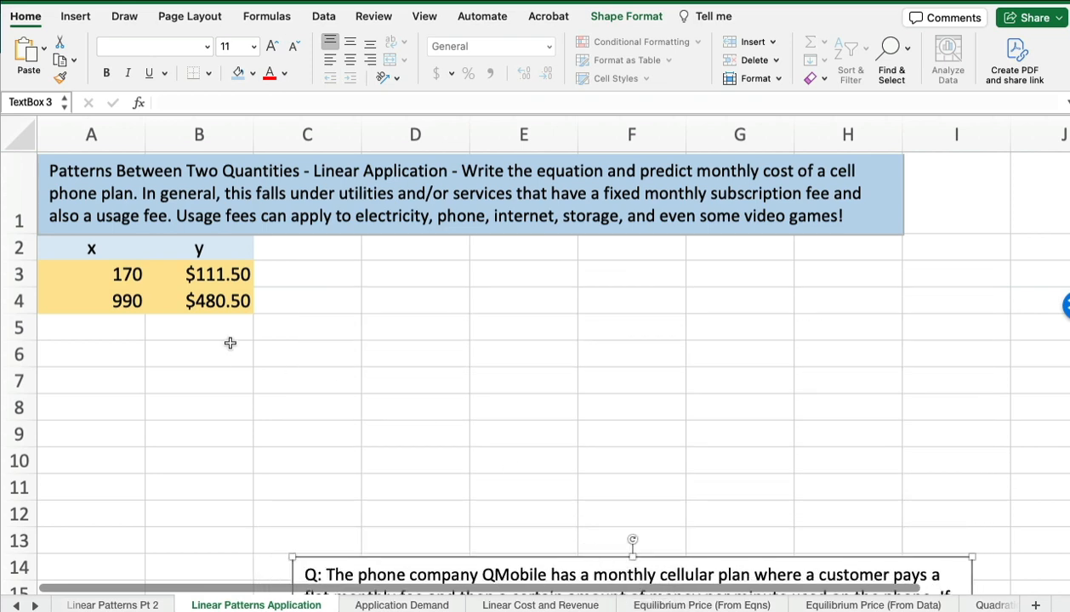
- Extend the x series from A3:A4 down to A8 with a fill
{"action": "left_click", "coordinate": [108, 274]}
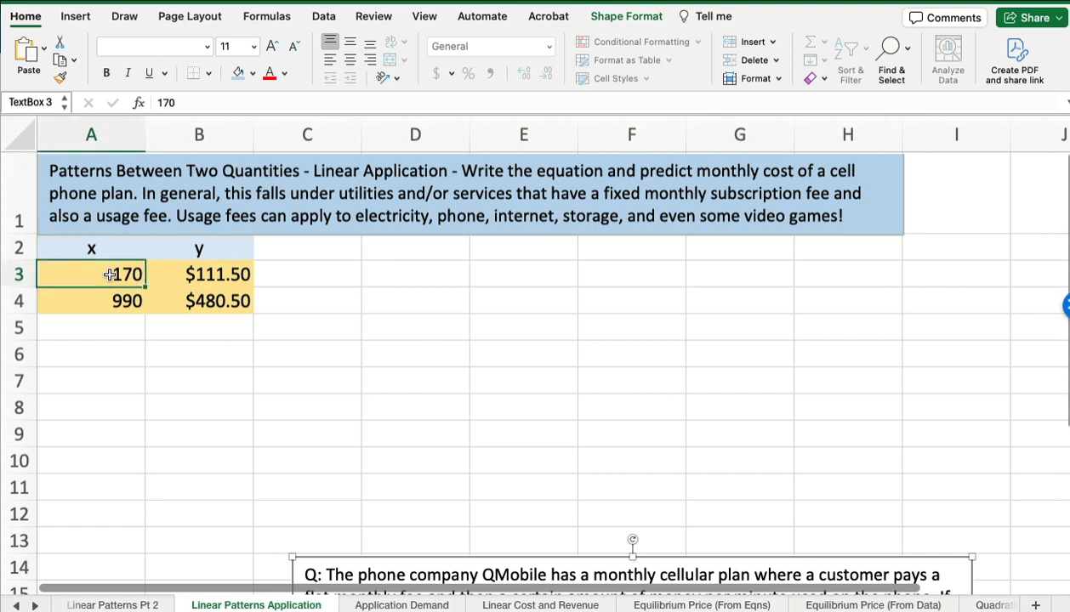
{"action": "left_click_drag", "start_coordinate": [110, 275], "coordinate": [109, 295]}
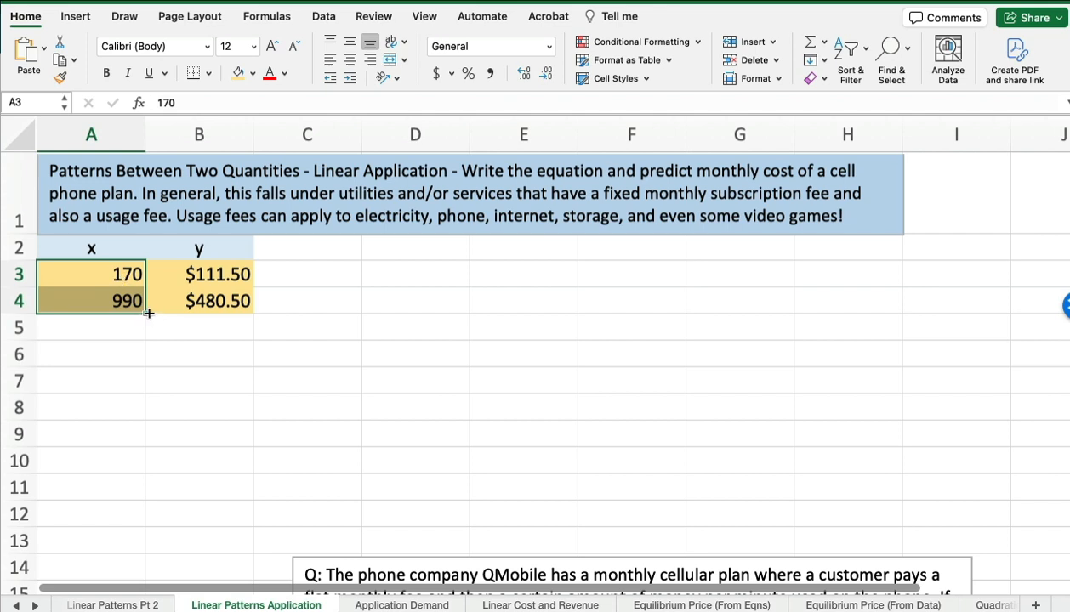
{"action": "left_click_drag", "start_coordinate": [148, 313], "coordinate": [145, 409]}
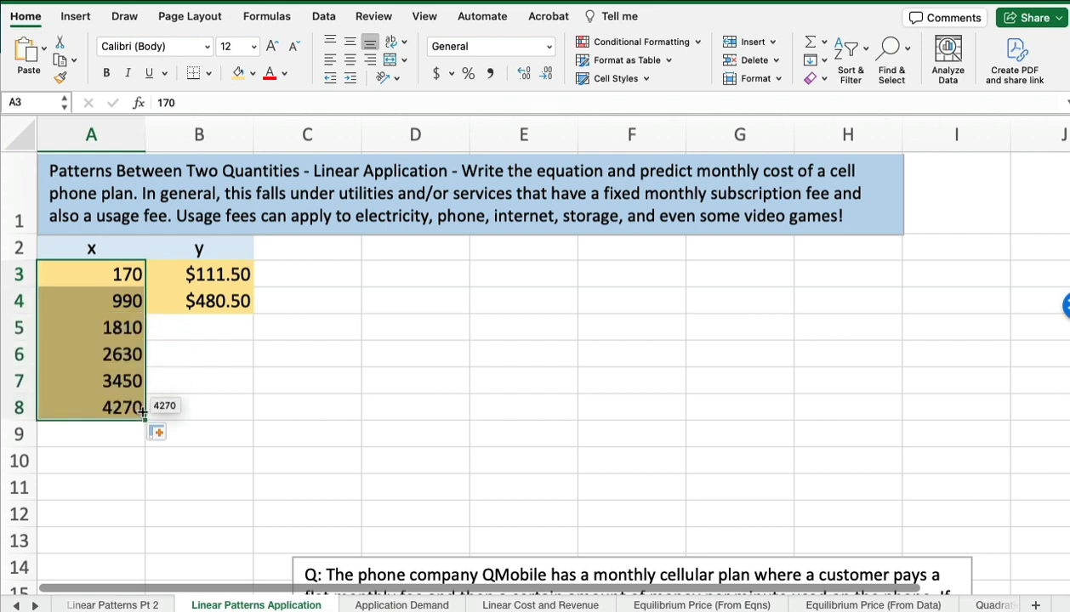
{"action": "left_click", "coordinate": [111, 328]}
{"action": "left_click", "coordinate": [113, 354]}
{"action": "left_click", "coordinate": [102, 380]}
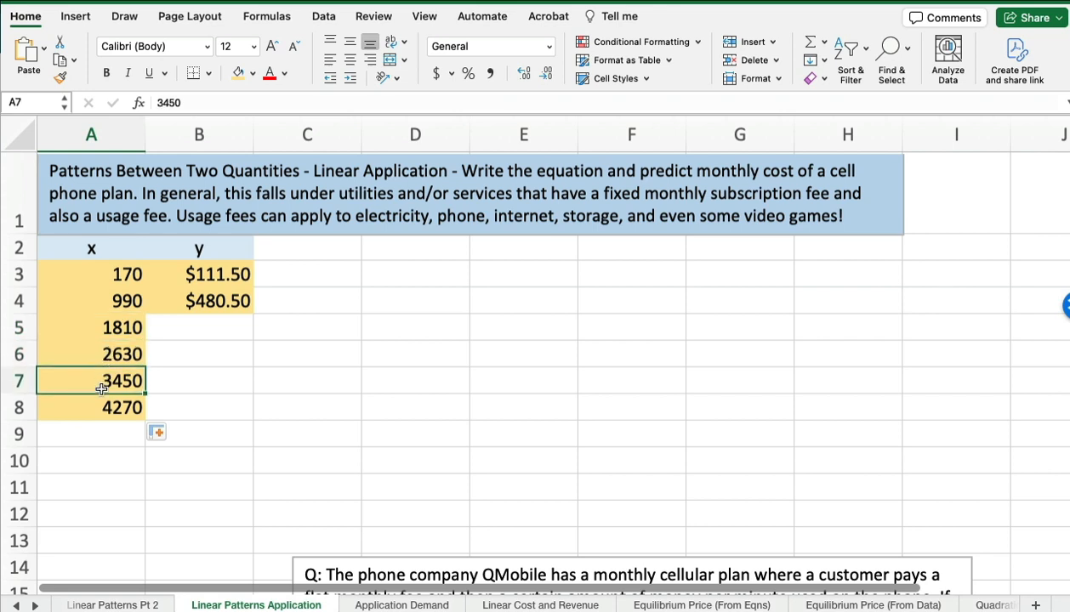
{"action": "left_click", "coordinate": [98, 406]}
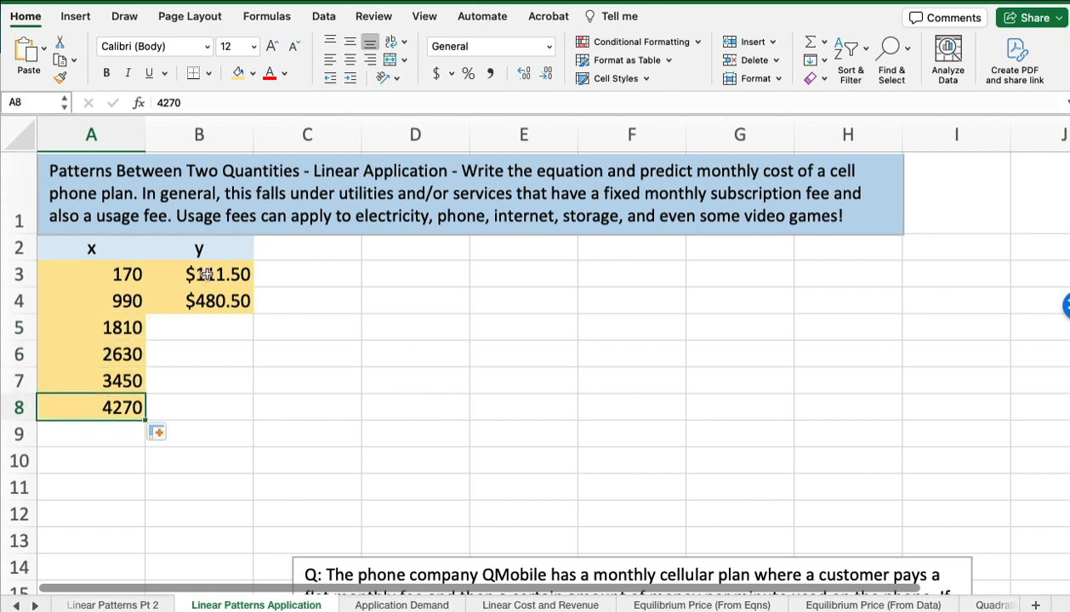
- Extend the y series from B3:B4 down to B8 with a fill
{"action": "left_click_drag", "start_coordinate": [202, 272], "coordinate": [248, 411]}
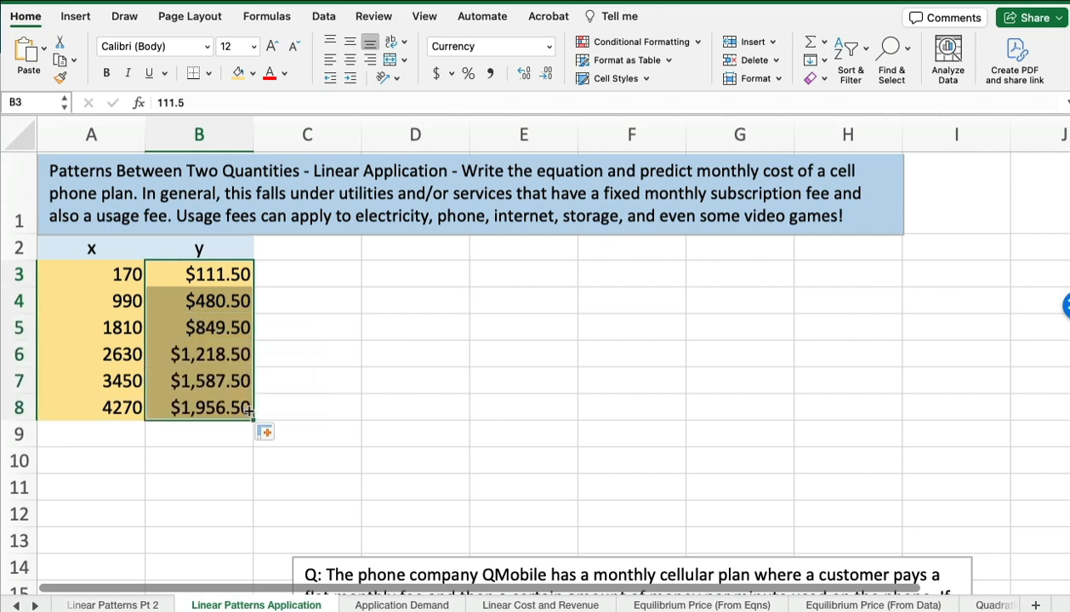
{"action": "left_click", "coordinate": [221, 274]}
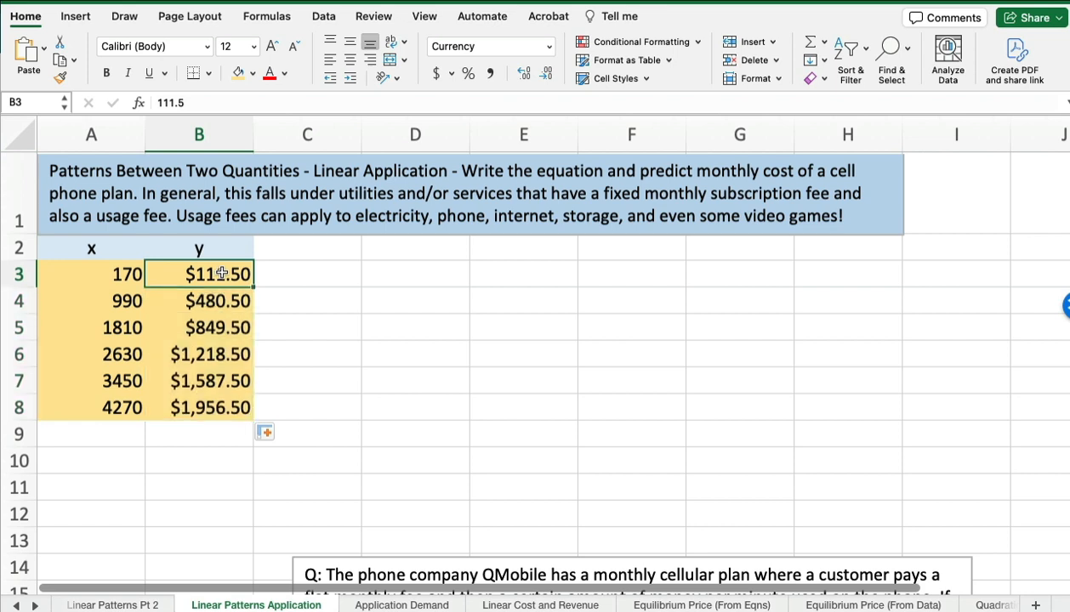
{"action": "left_click_drag", "start_coordinate": [221, 273], "coordinate": [219, 301]}
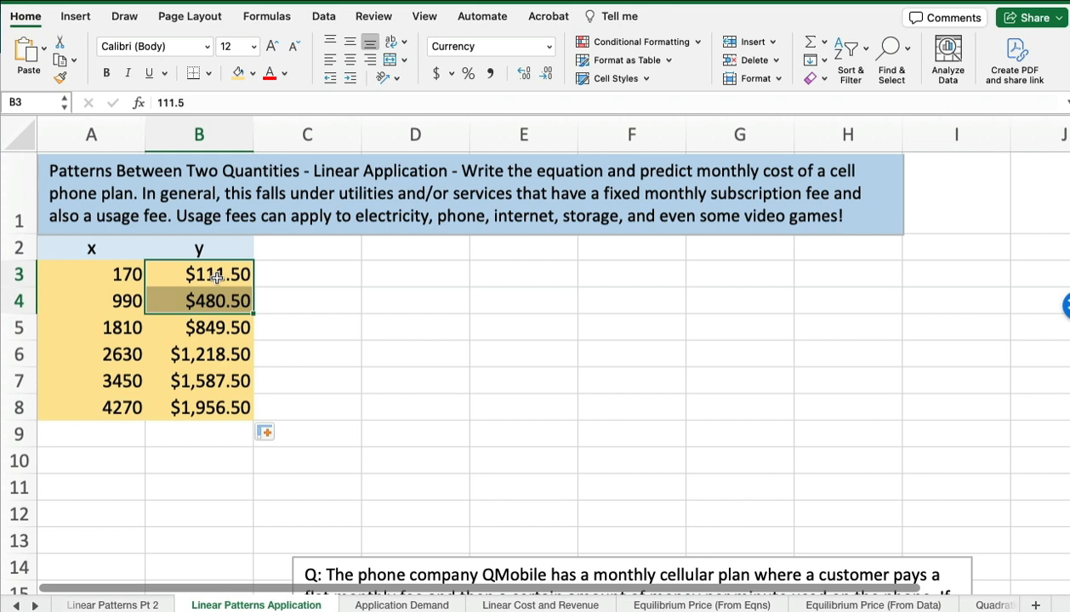
{"action": "left_click", "coordinate": [203, 331]}
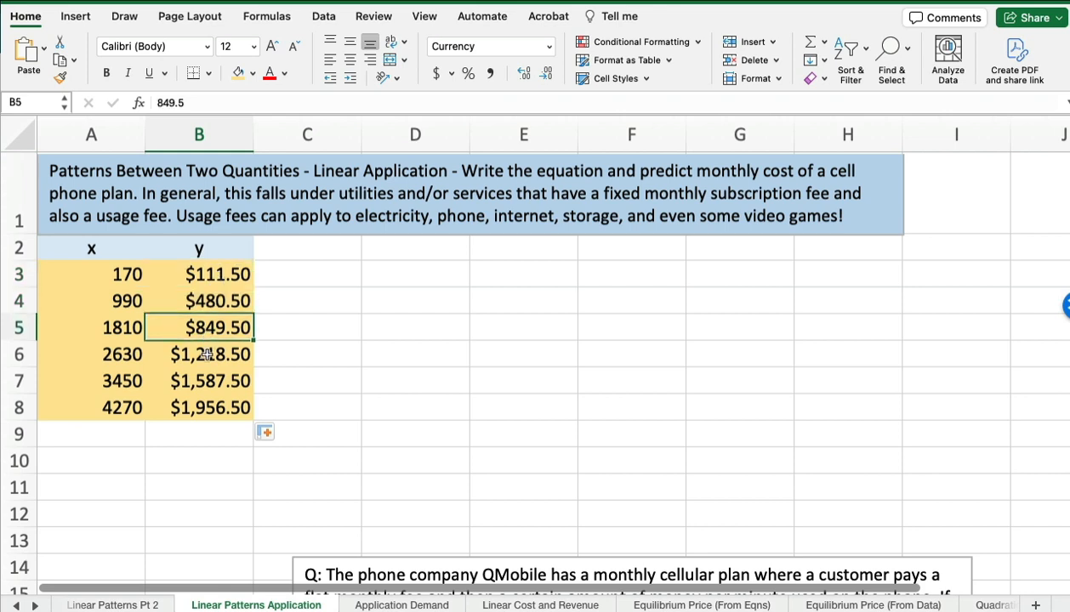
{"action": "left_click", "coordinate": [207, 355]}
{"action": "left_click", "coordinate": [202, 376]}
{"action": "left_click", "coordinate": [199, 400]}
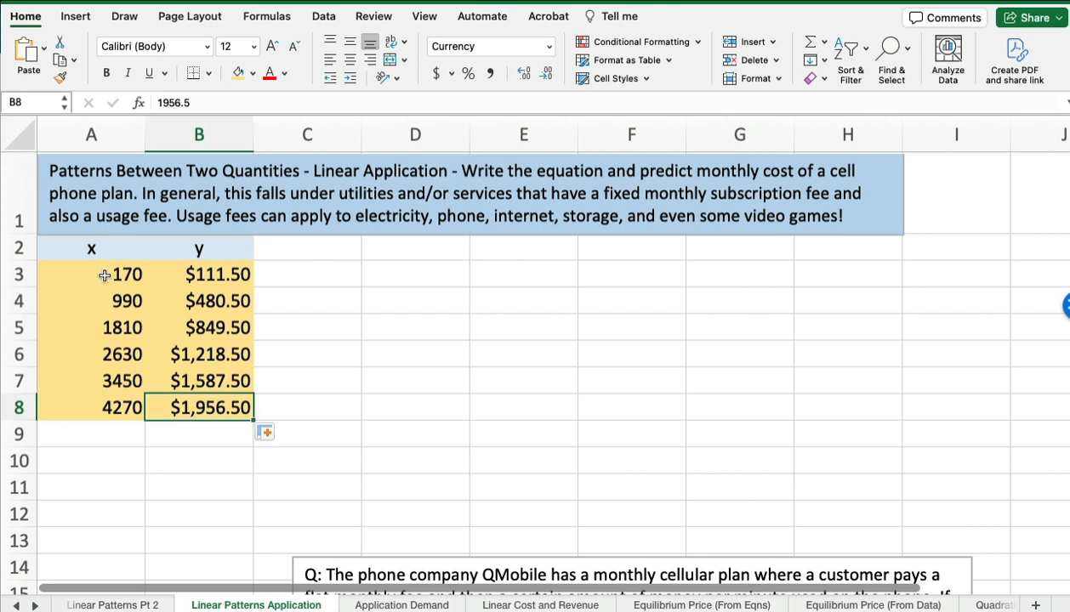
- Repeat the series fill of the x values from A3:A4 through A8
{"action": "left_click_drag", "start_coordinate": [104, 275], "coordinate": [89, 301]}
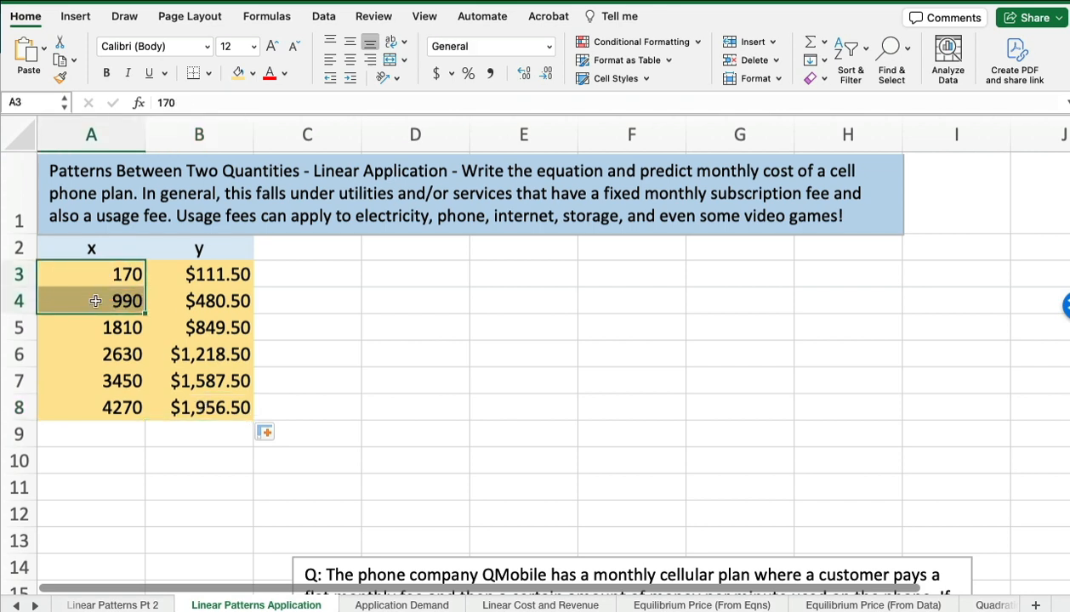
{"action": "left_click_drag", "start_coordinate": [94, 274], "coordinate": [96, 304]}
{"action": "left_click_drag", "start_coordinate": [146, 328], "coordinate": [126, 409]}
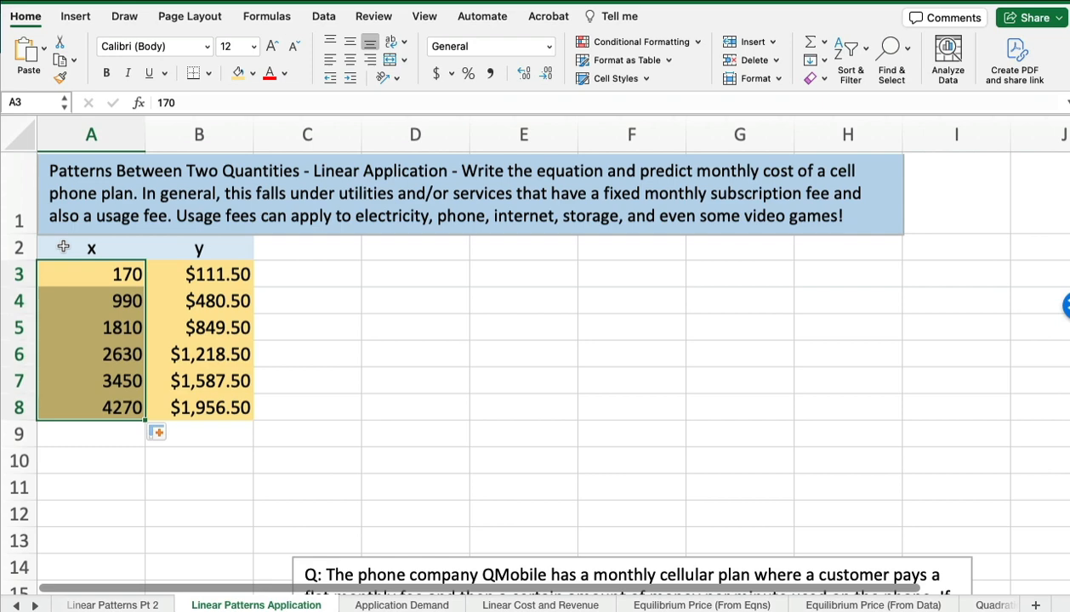
- Insert a markers-only scatter chart of A2:B8 and place it beside the table, just below the title box
{"action": "left_click_drag", "start_coordinate": [63, 247], "coordinate": [191, 410]}
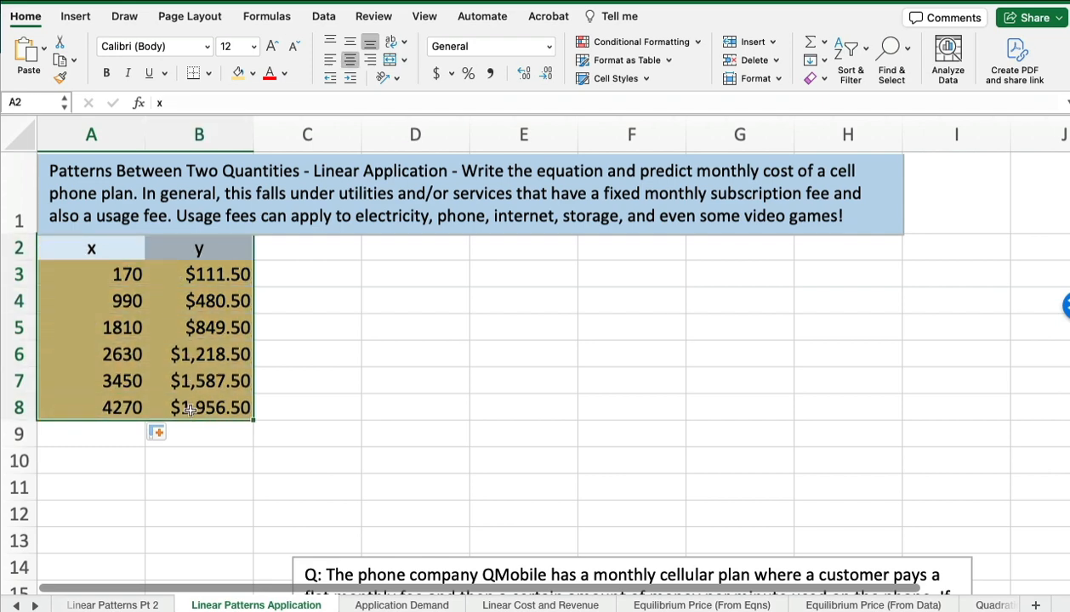
{"action": "left_click", "coordinate": [84, 26]}
{"action": "left_click", "coordinate": [531, 75]}
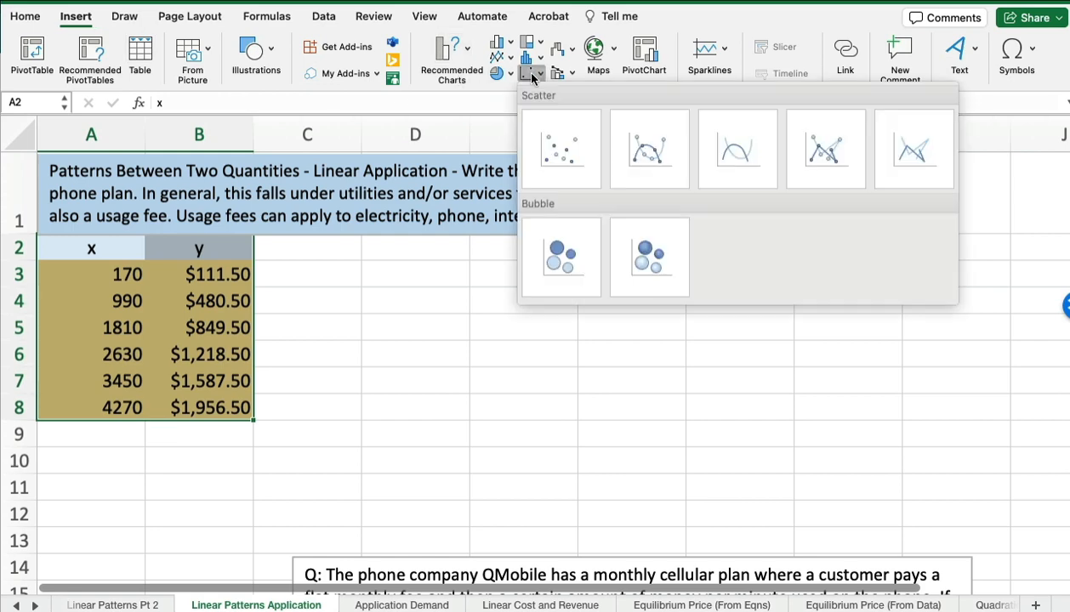
{"action": "left_click", "coordinate": [562, 148]}
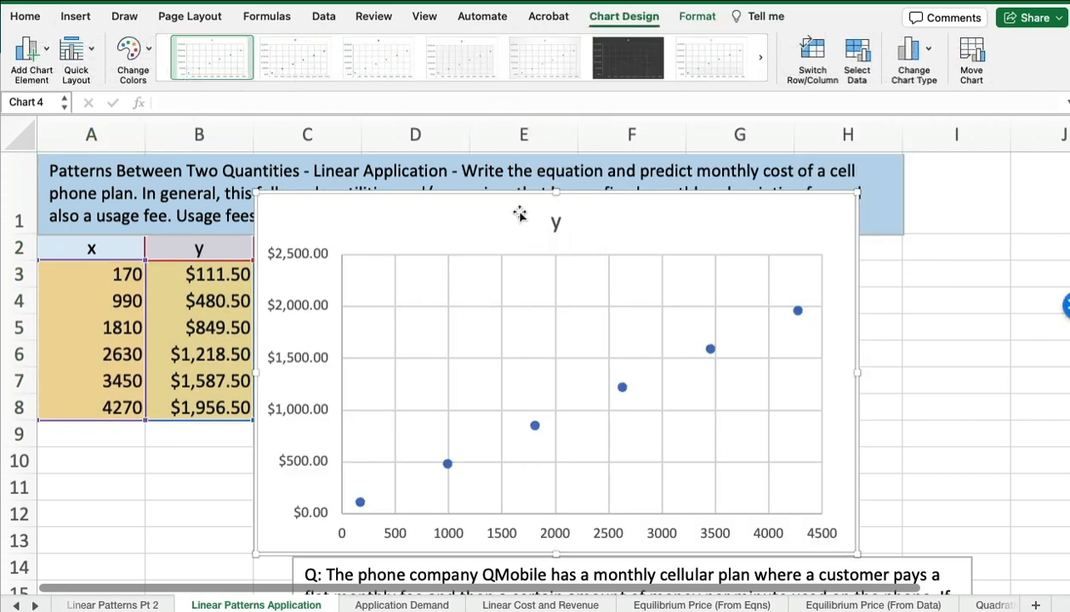
{"action": "left_click_drag", "start_coordinate": [520, 215], "coordinate": [541, 260]}
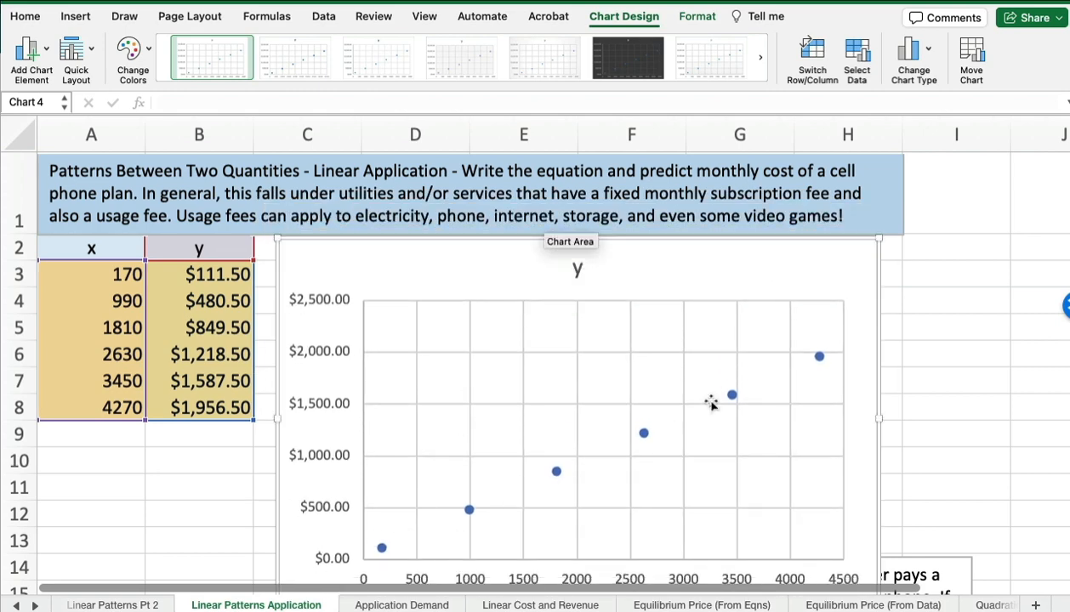
- Add a linear trendline to the scatter chart and display its equation on the chart
{"action": "left_click", "coordinate": [48, 52]}
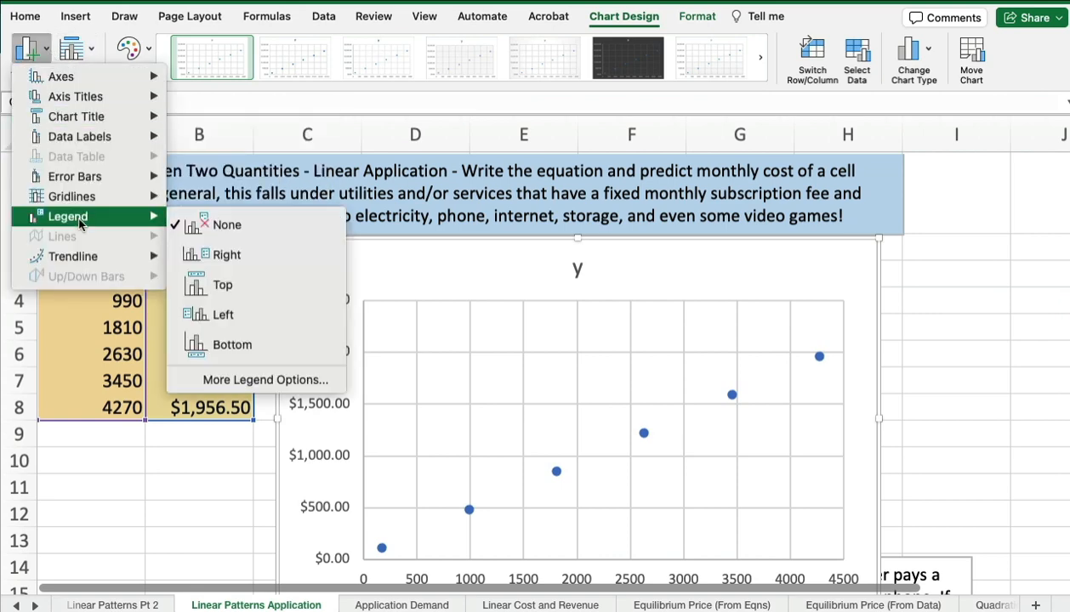
{"action": "mouse_move", "coordinate": [75, 264]}
{"action": "left_click", "coordinate": [263, 418]}
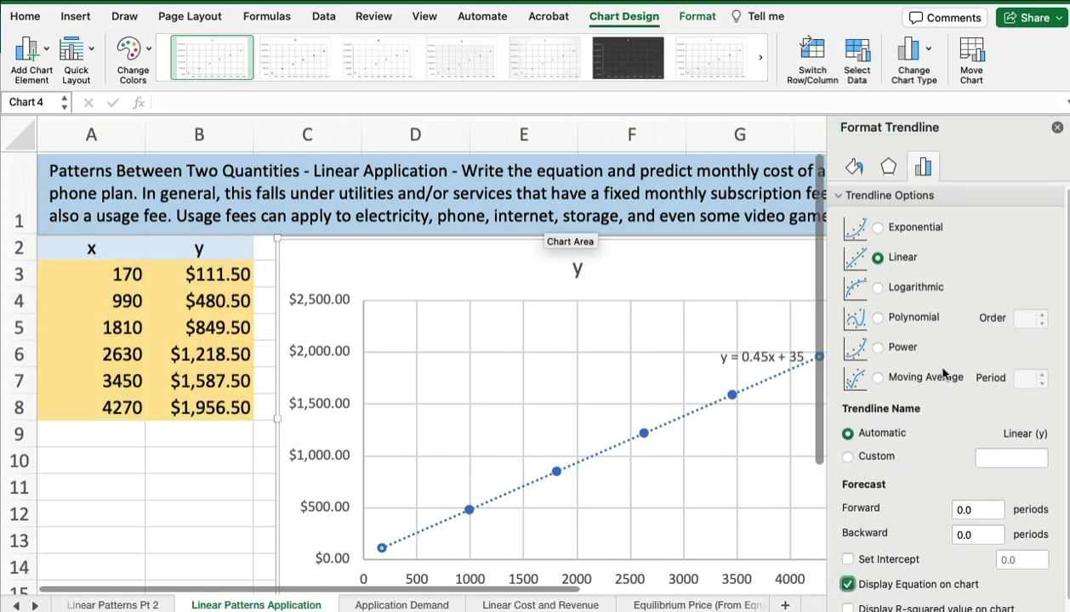
{"action": "left_click", "coordinate": [1057, 126]}
- Set the trendline equation's font size to 14 and move it to the open area above the line
{"action": "left_click", "coordinate": [741, 355]}
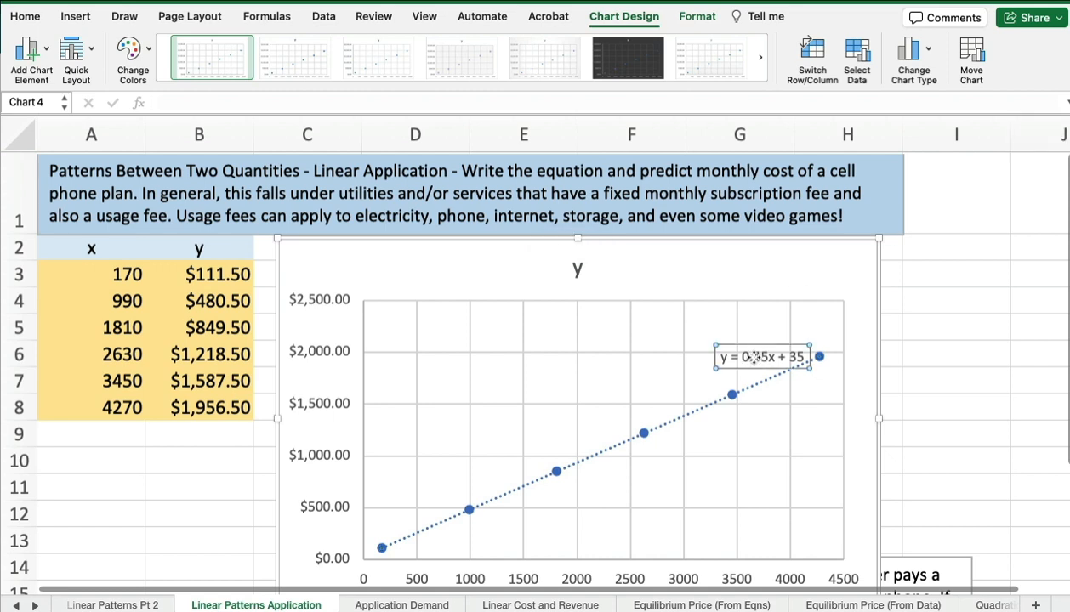
{"action": "left_click", "coordinate": [716, 355]}
{"action": "left_click_drag", "start_coordinate": [716, 355], "coordinate": [816, 352]}
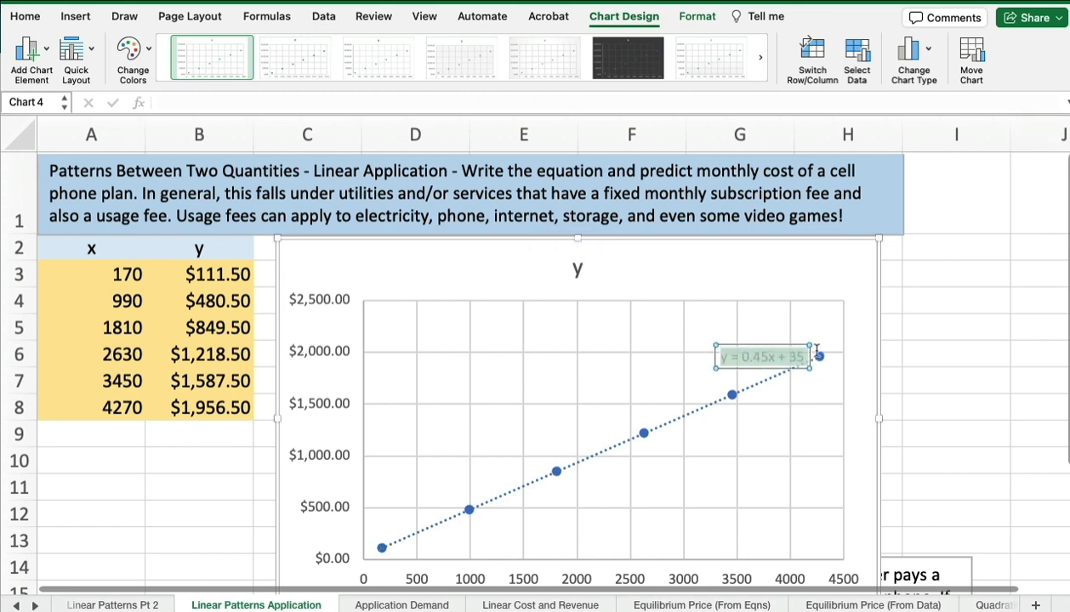
{"action": "left_click", "coordinate": [31, 21]}
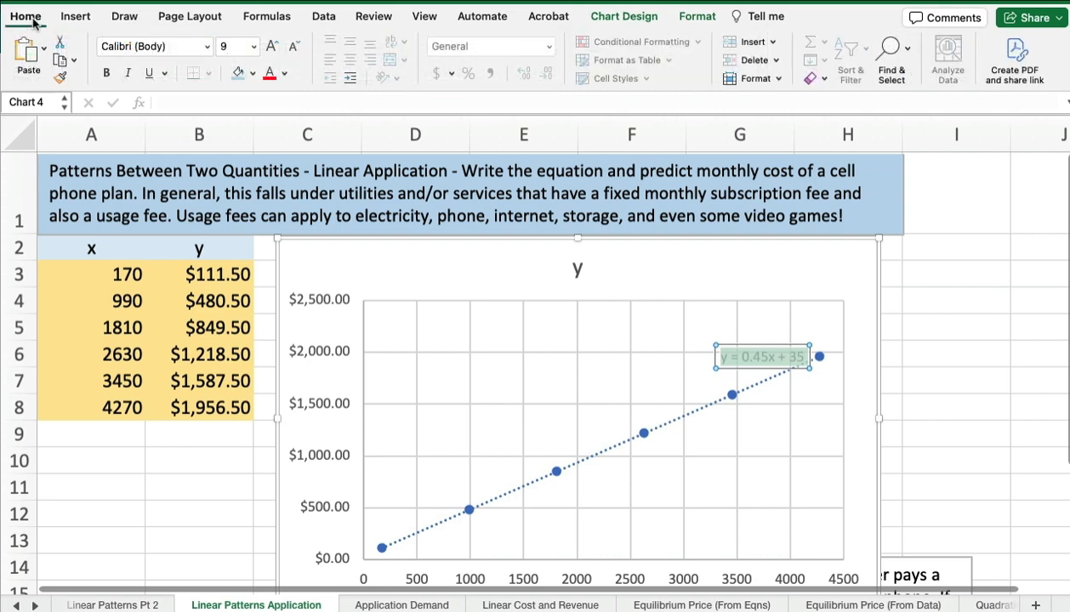
{"action": "left_click", "coordinate": [253, 47]}
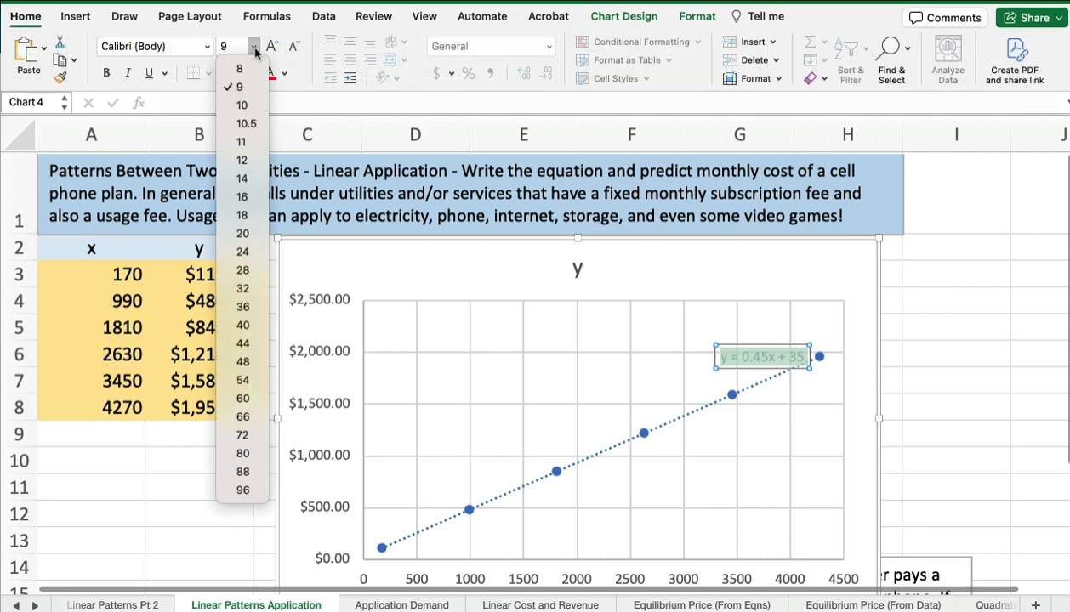
{"action": "left_click", "coordinate": [248, 178]}
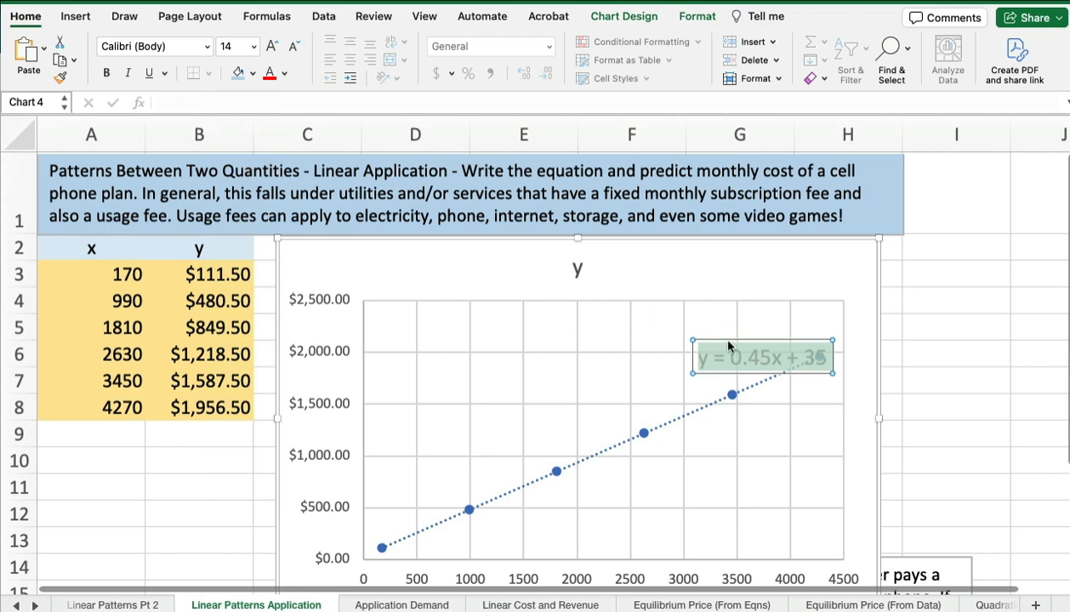
{"action": "left_click_drag", "start_coordinate": [736, 340], "coordinate": [571, 325]}
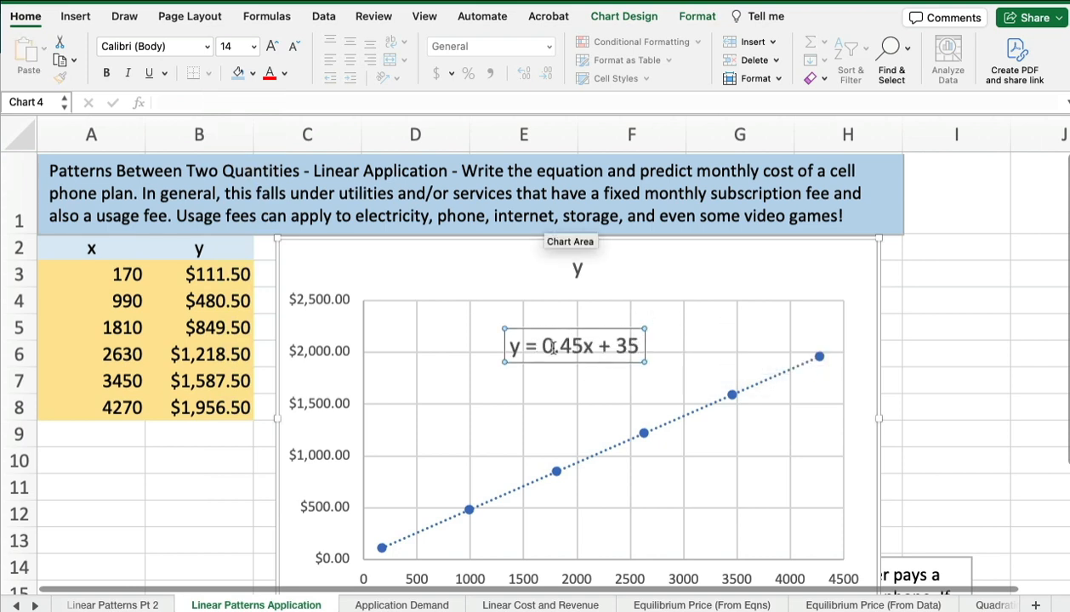
- Fill cell A10 with light gold and cell B10 with light blue
{"action": "left_click", "coordinate": [93, 459]}
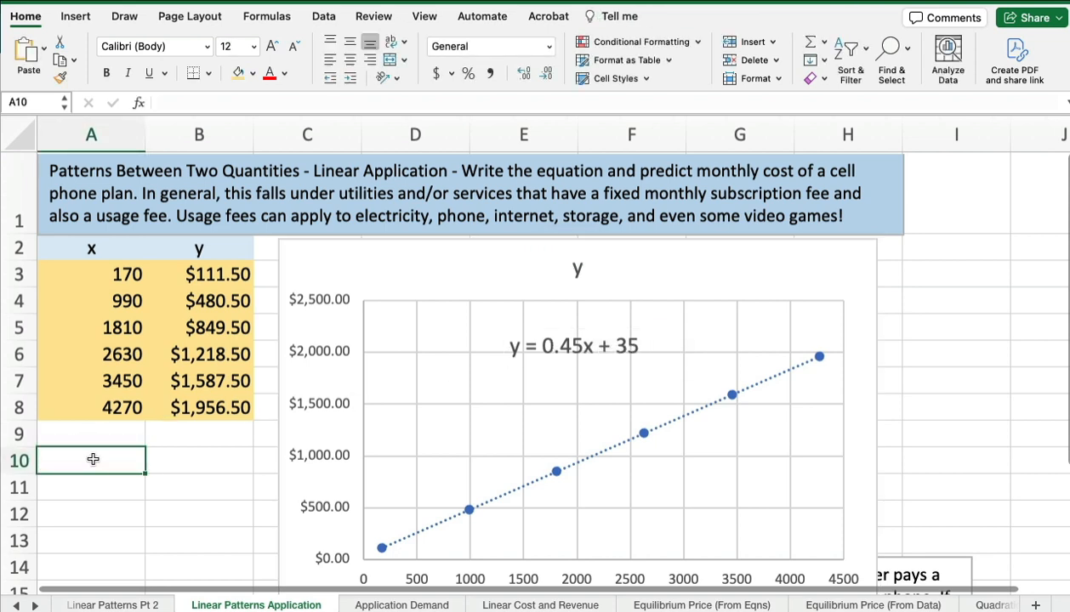
{"action": "left_click", "coordinate": [239, 75]}
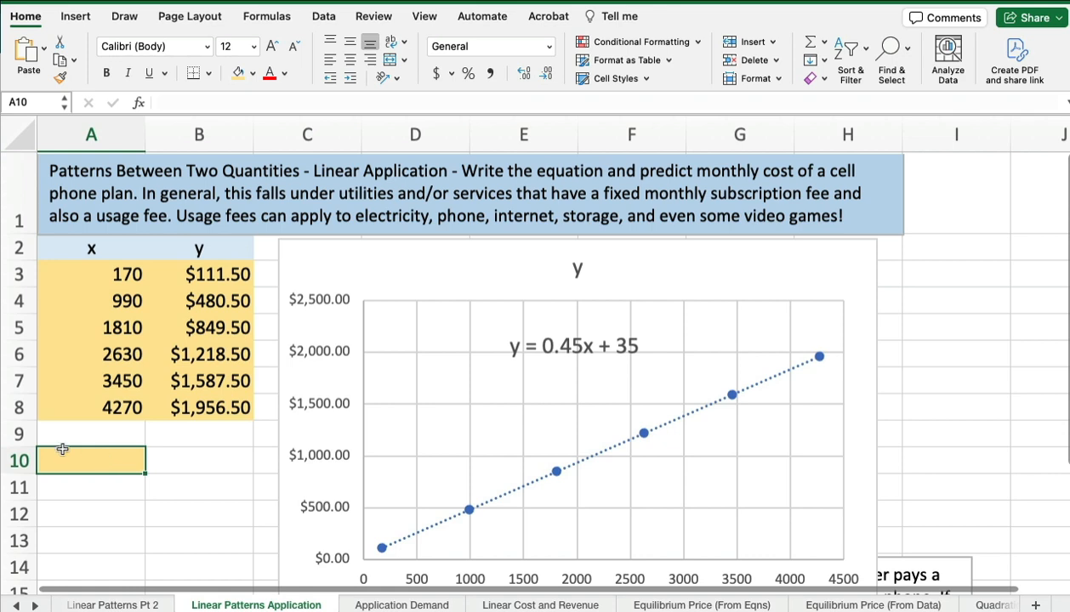
{"action": "left_click", "coordinate": [221, 460]}
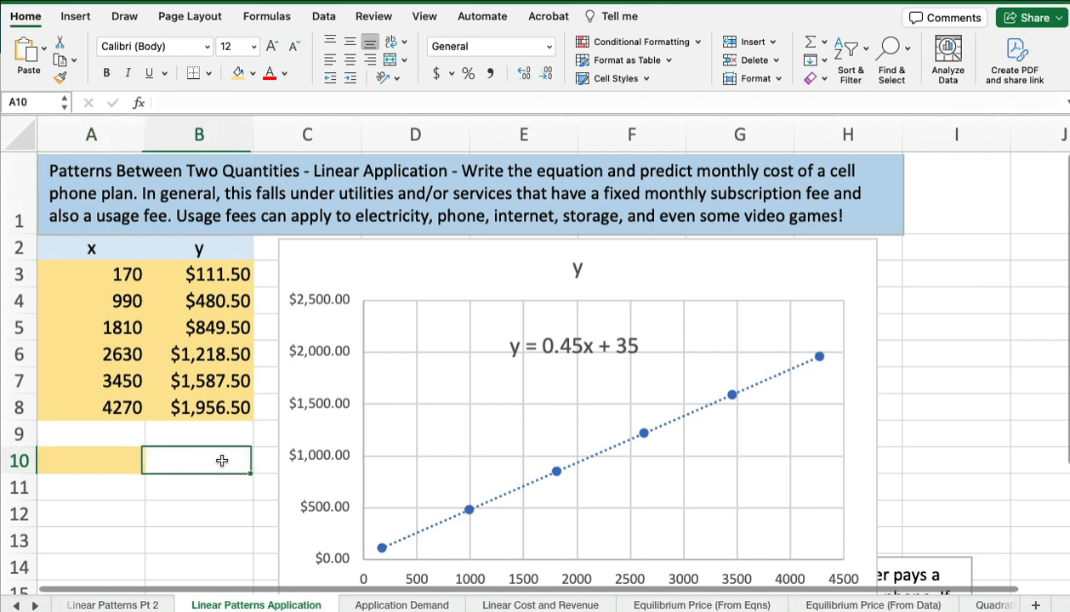
{"action": "left_click", "coordinate": [252, 73]}
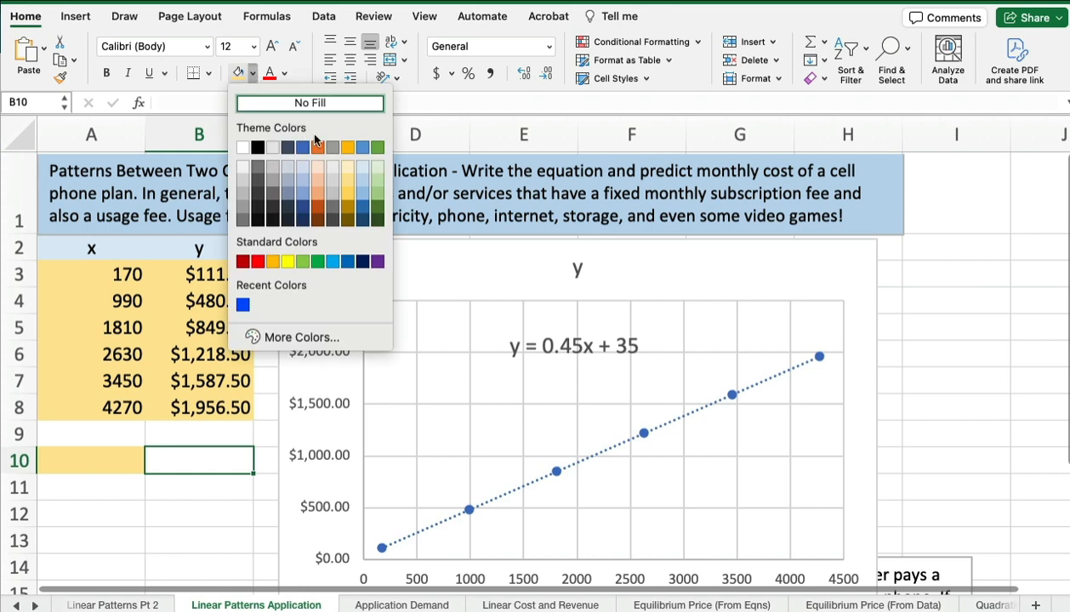
{"action": "left_click", "coordinate": [363, 180]}
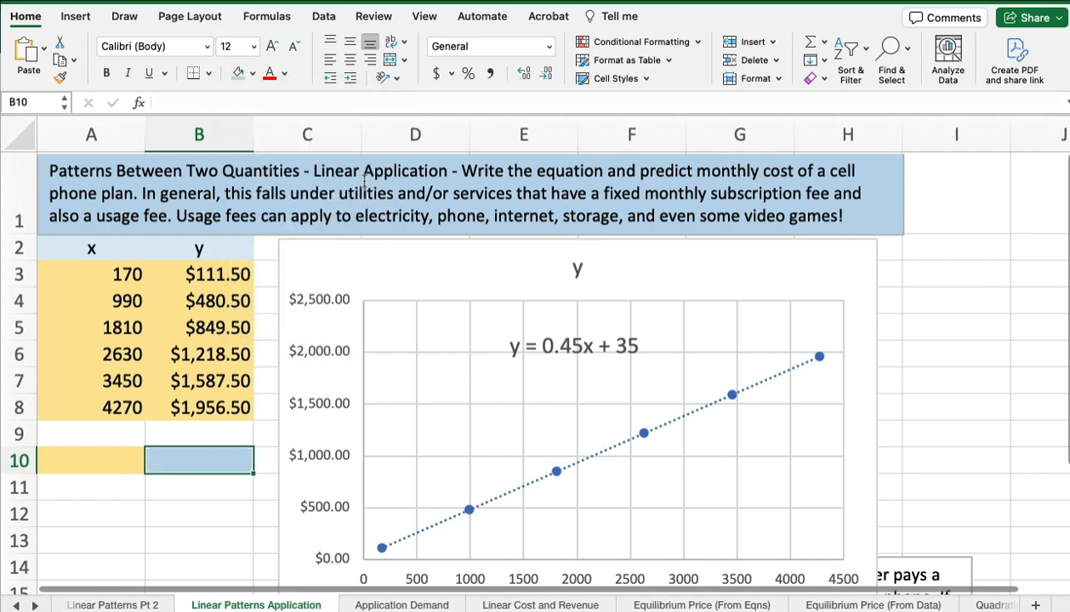
- Enter the formula =0.45*A10+35 in cell B10 to calculate the monthly cost from the minutes in A10
{"action": "double_click", "coordinate": [189, 457]}
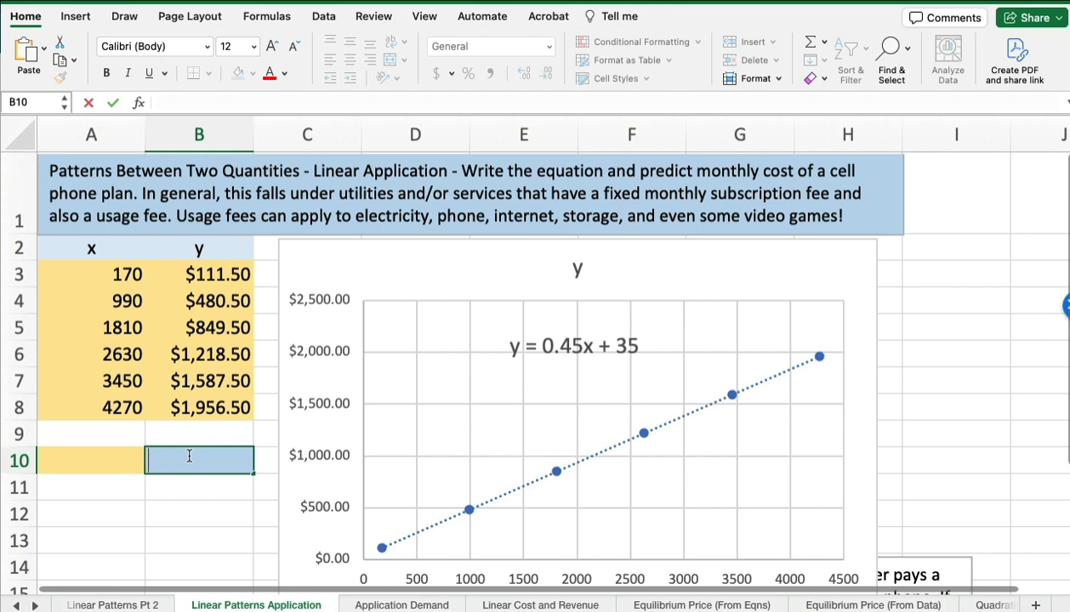
{"action": "type", "text": "="}
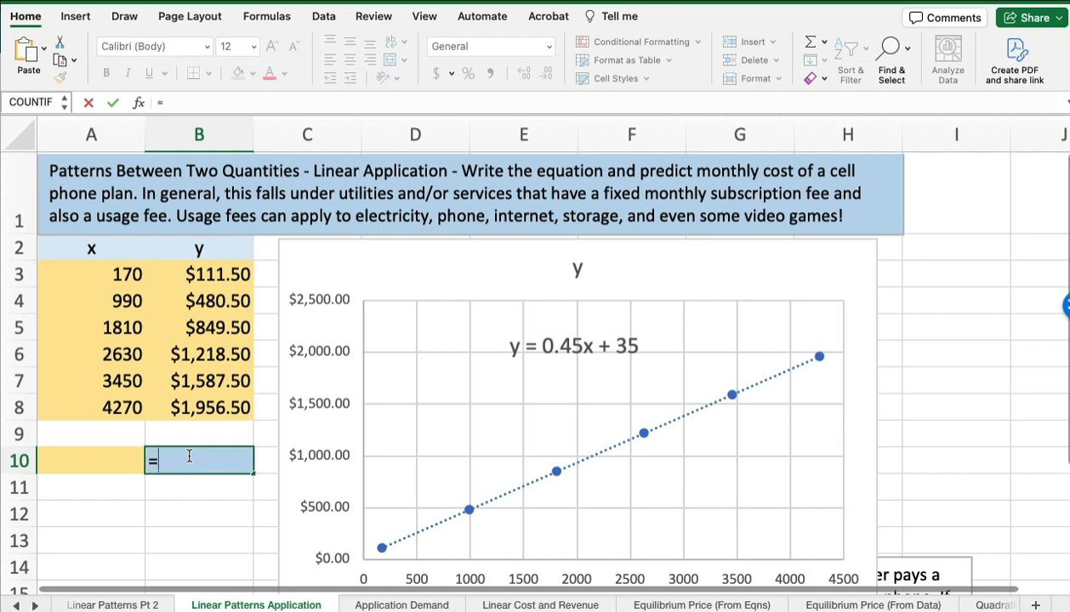
{"action": "type", "text": "0.45*A10"}
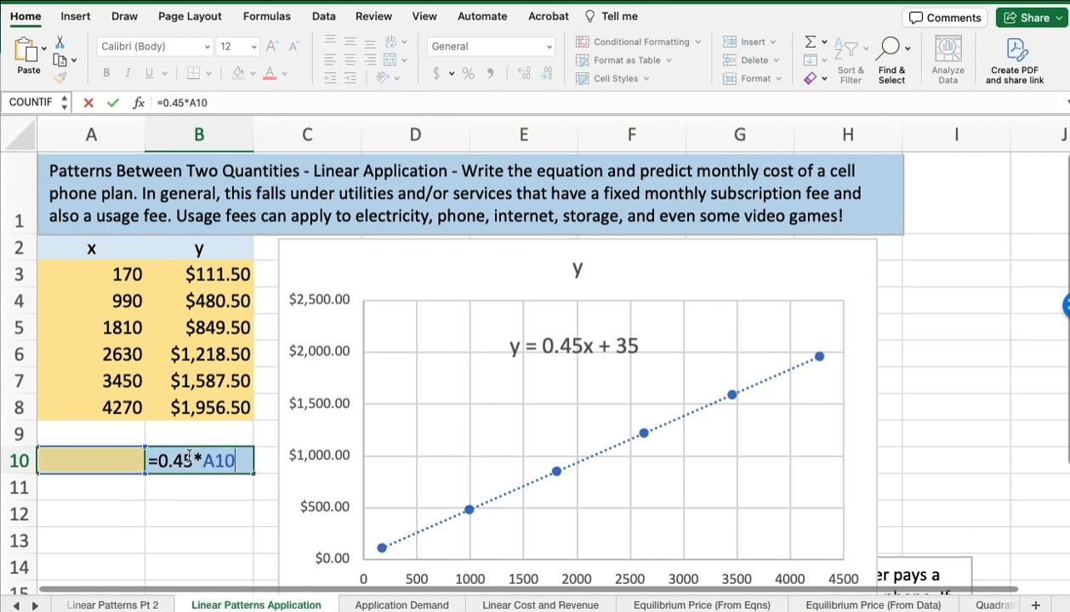
{"action": "type", "text": "+35"}
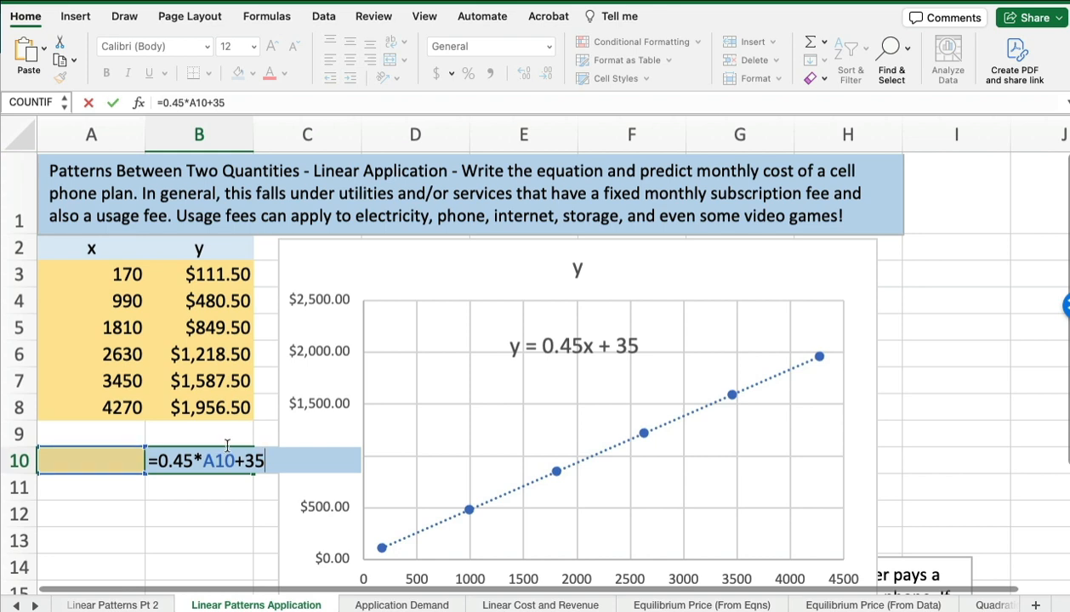
{"action": "key", "text": "Return"}
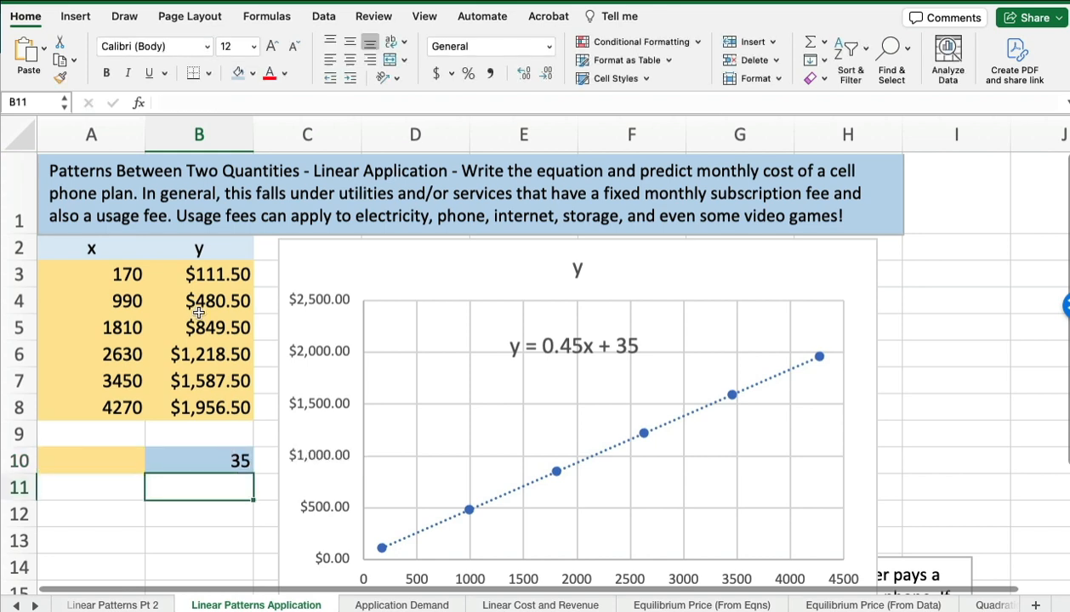
- Enter the 743 minutes from question B in cell A10
{"action": "left_click", "coordinate": [90, 457]}
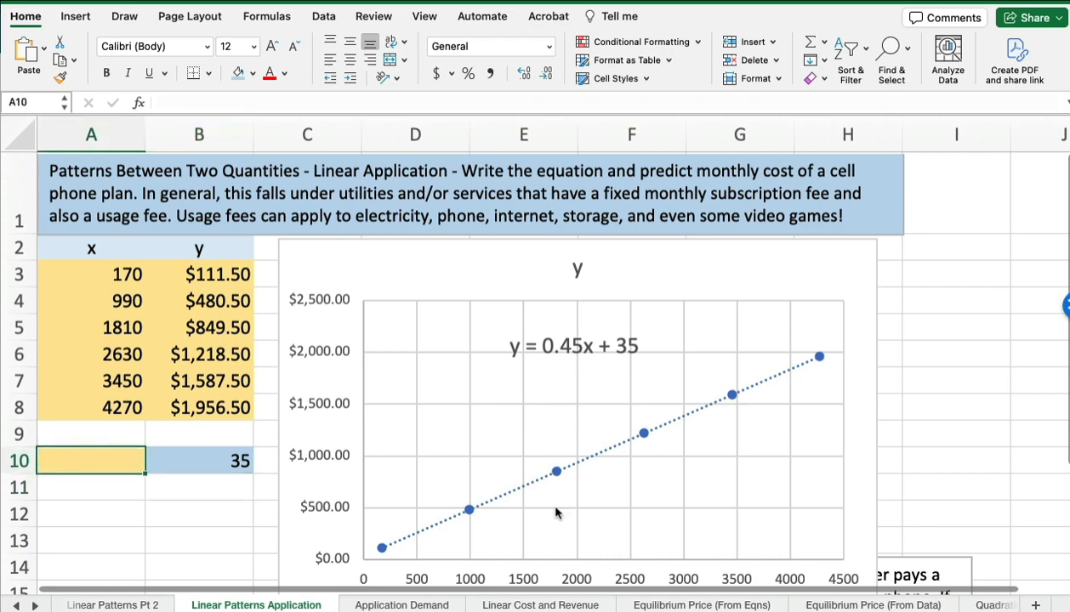
{"action": "scroll", "coordinate": [573, 511], "scroll_direction": "down", "scroll_amount": 1}
{"action": "scroll", "coordinate": [573, 511], "scroll_direction": "down", "scroll_amount": 5}
{"action": "scroll", "coordinate": [573, 511], "scroll_direction": "down", "scroll_amount": 2}
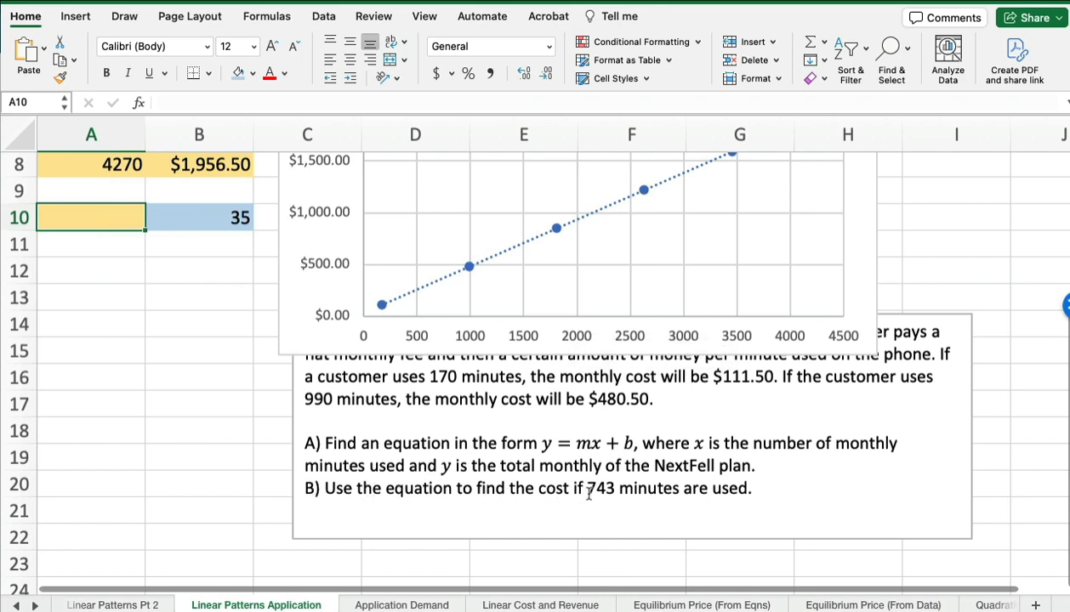
{"action": "scroll", "coordinate": [509, 481], "scroll_direction": "up", "scroll_amount": 5}
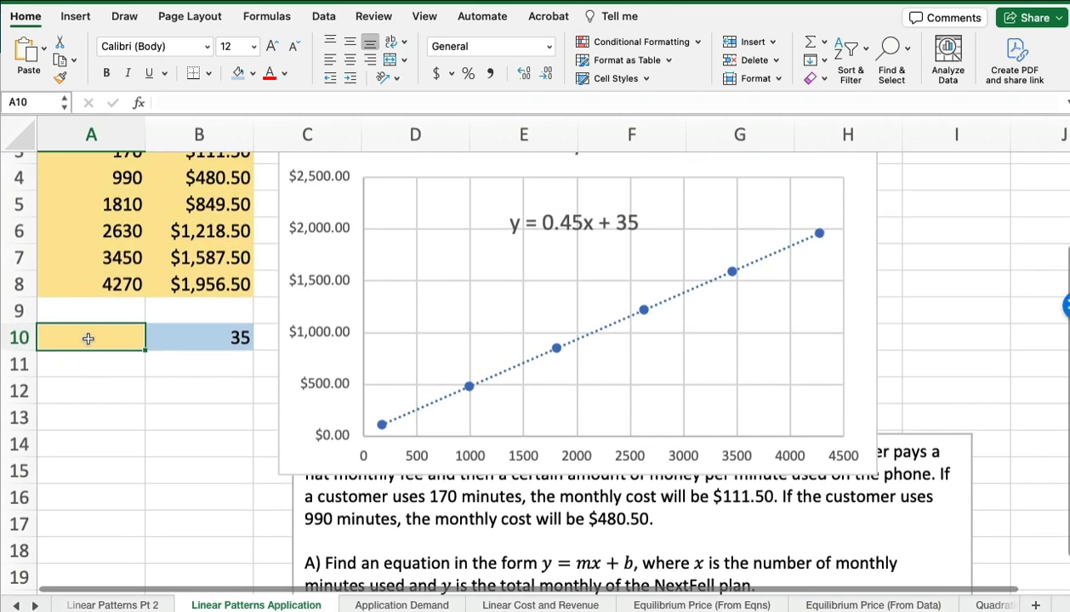
{"action": "type", "text": "743"}
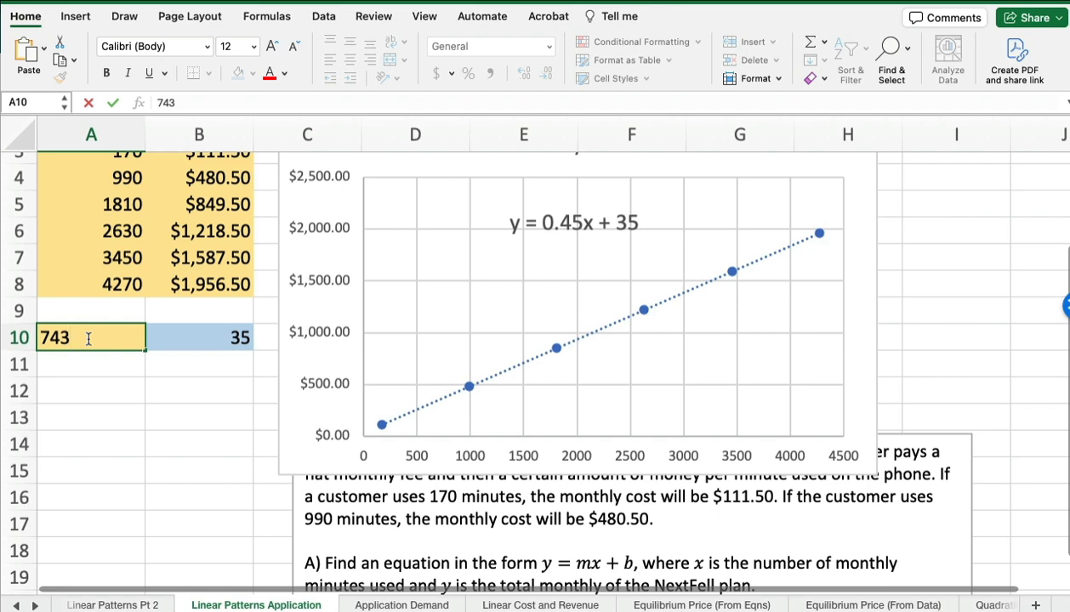
{"action": "key", "text": "Return"}
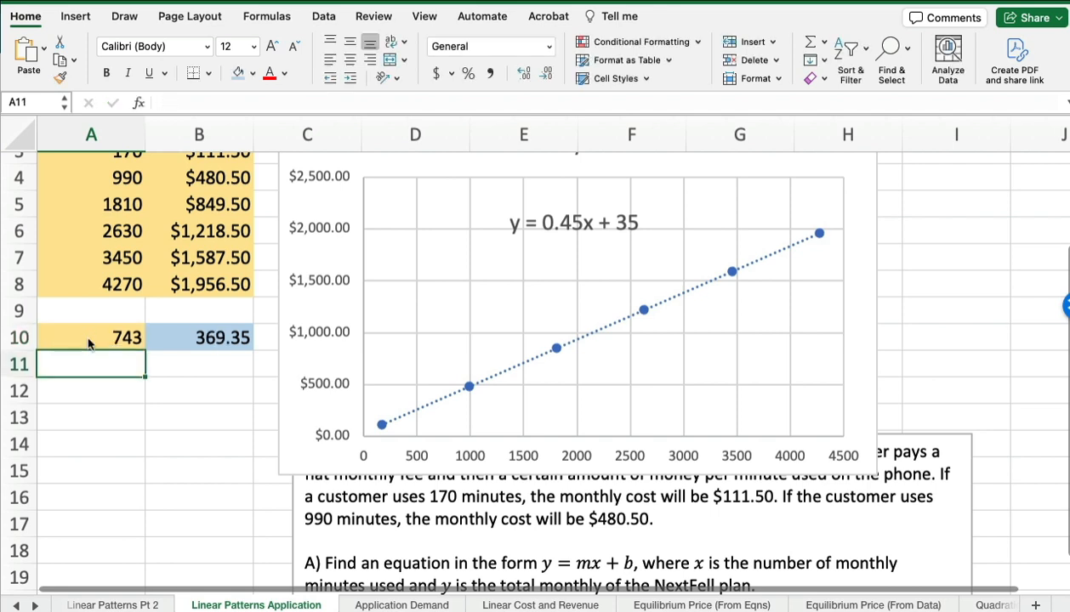
- Add the answer $369.35 at the end of question B in the problem text box
{"action": "left_click", "coordinate": [208, 338]}
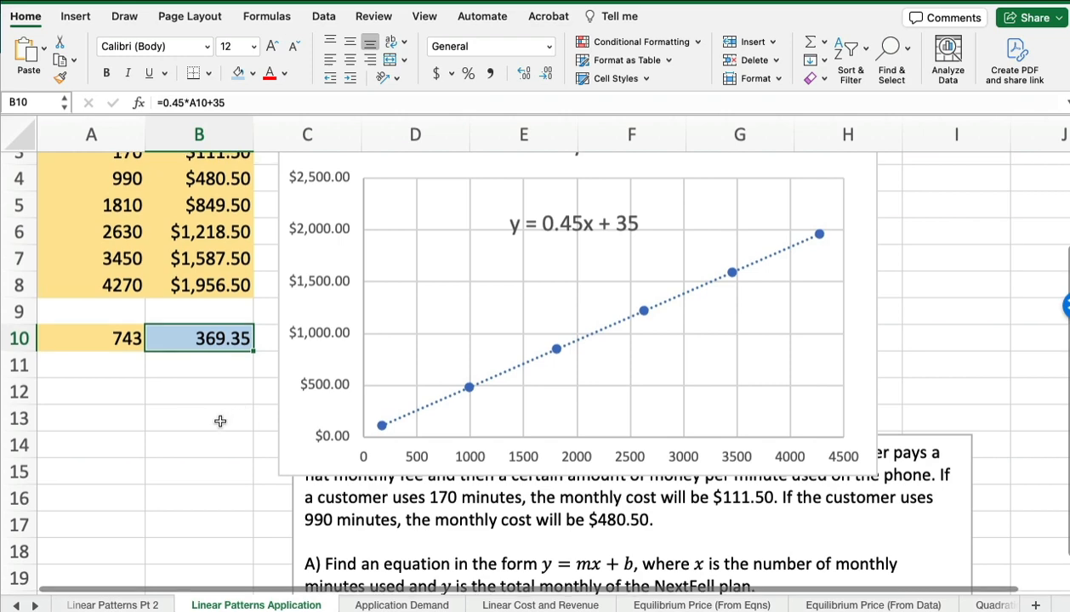
{"action": "scroll", "coordinate": [219, 424], "scroll_direction": "up", "scroll_amount": 1}
{"action": "scroll", "coordinate": [220, 437], "scroll_direction": "down", "scroll_amount": 5}
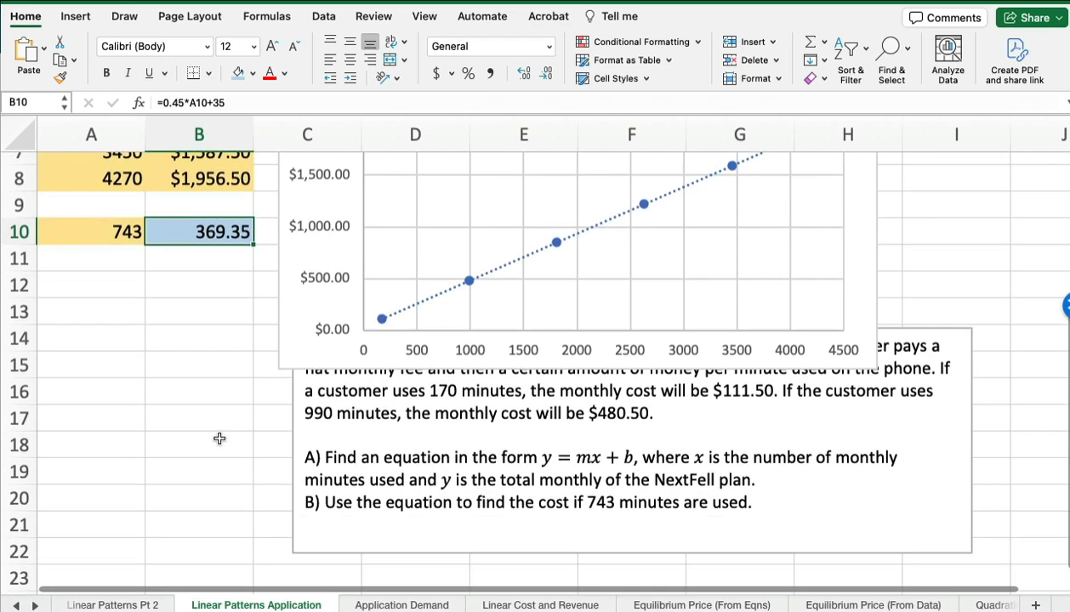
{"action": "left_click", "coordinate": [774, 503]}
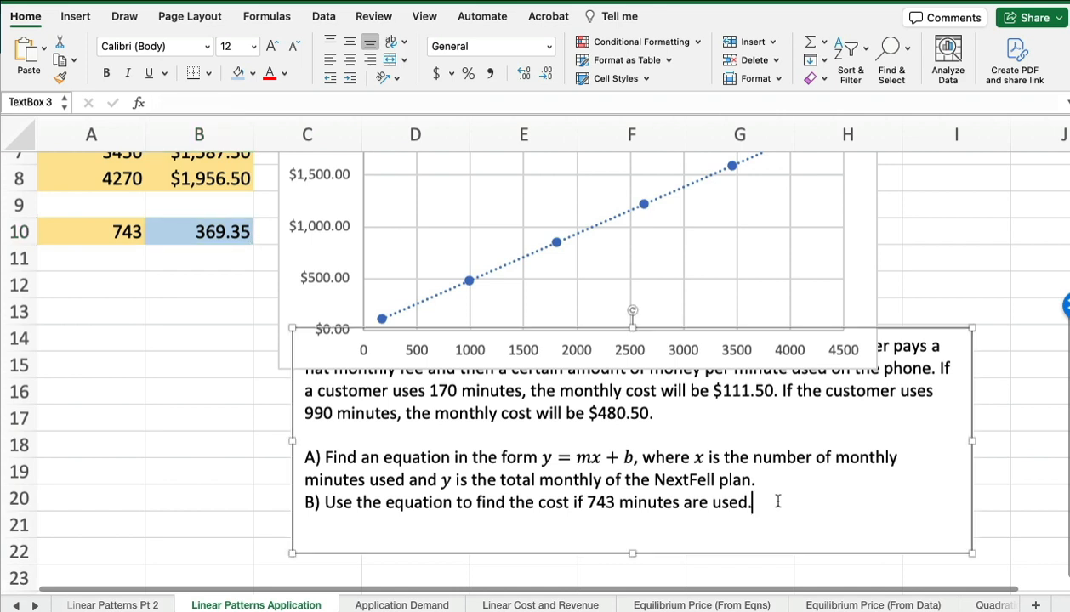
{"action": "type", "text": "$369"}
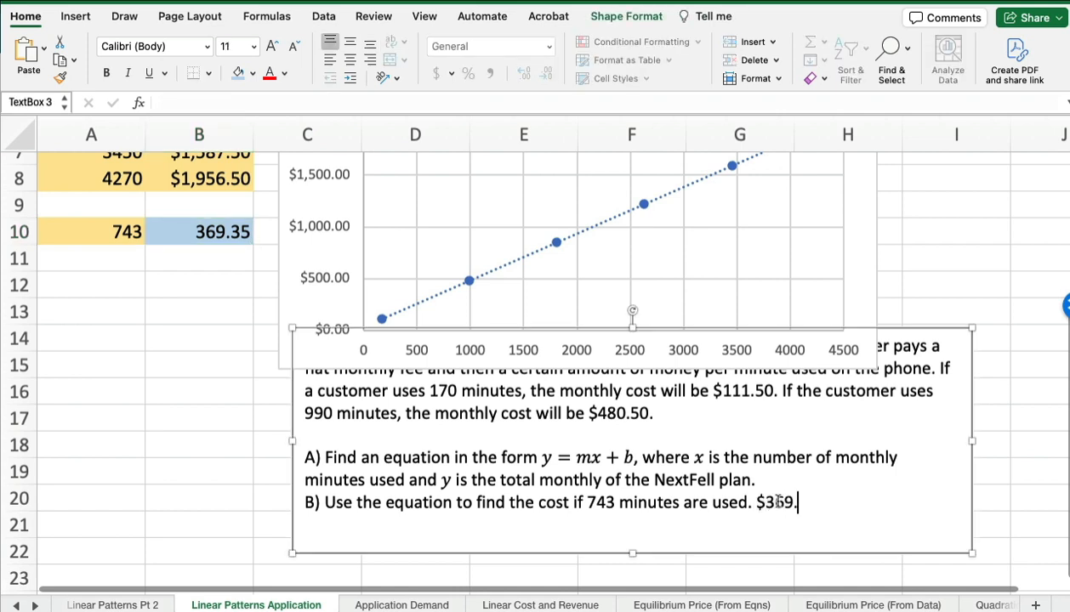
{"action": "type", "text": ".35"}
- Add the equation y = 0.45x+35 at the end of question A in the problem text box
{"action": "left_click", "coordinate": [765, 478]}
{"action": "type", "text": "y = "}
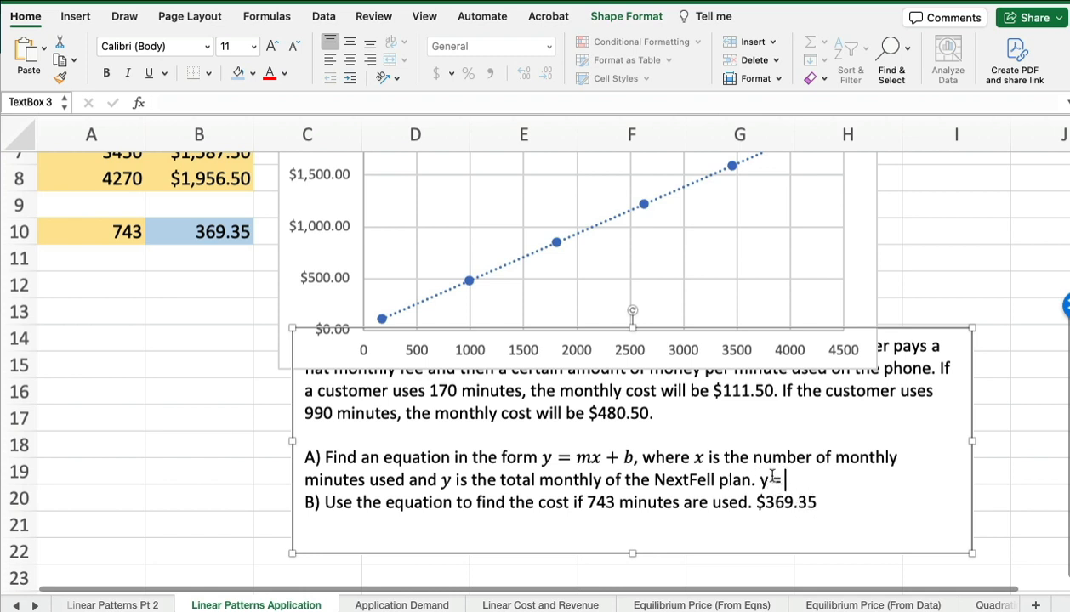
{"action": "type", "text": "0.45x+35"}
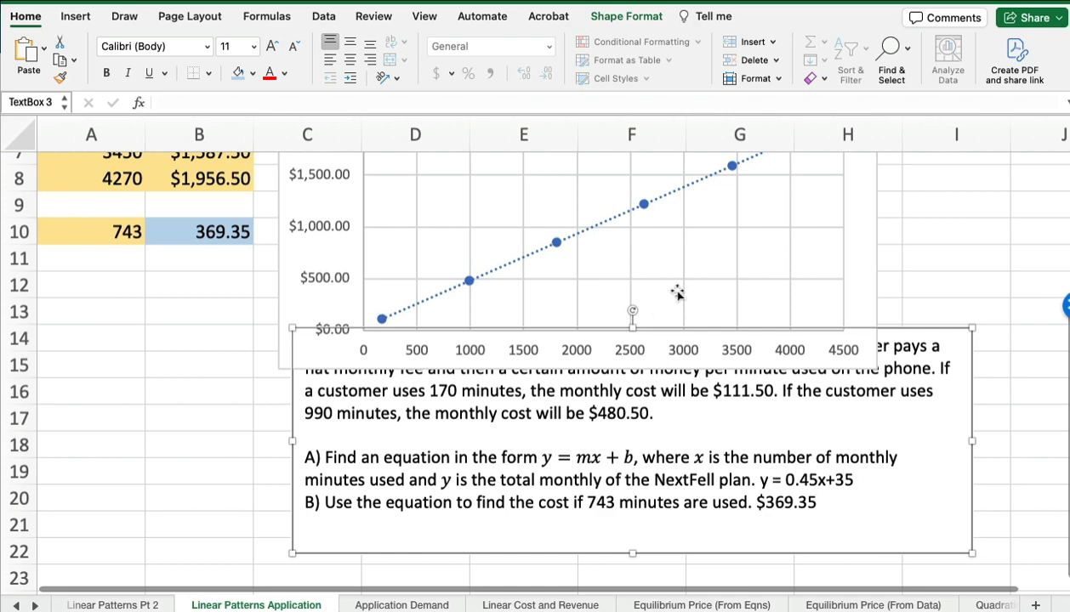
{"action": "scroll", "coordinate": [676, 292], "scroll_direction": "up", "scroll_amount": 5}
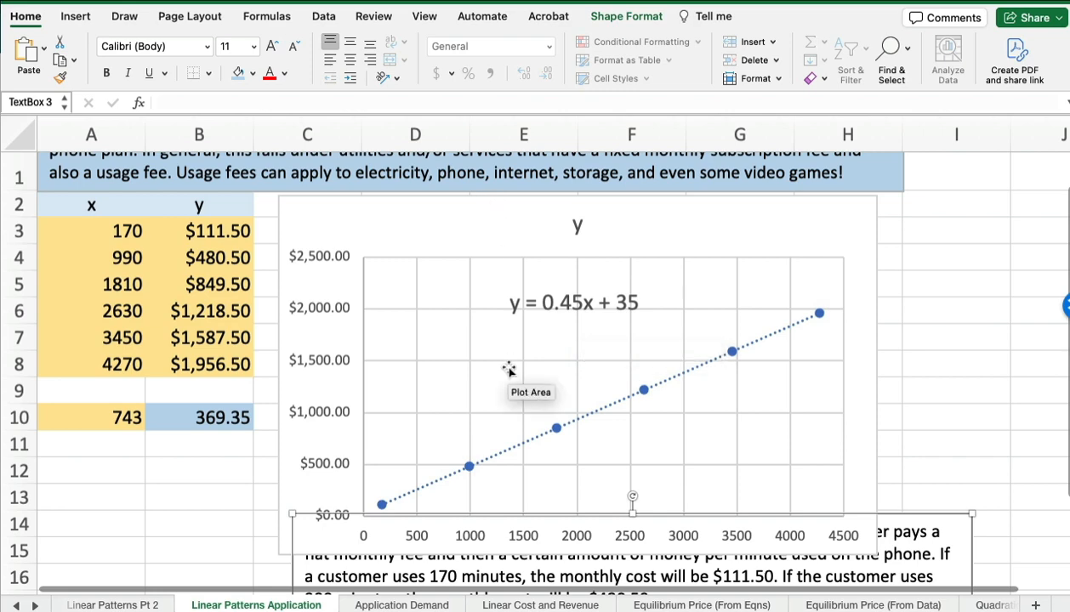
{"action": "scroll", "coordinate": [508, 370], "scroll_direction": "up", "scroll_amount": 1}
{"action": "scroll", "coordinate": [508, 370], "scroll_direction": "down", "scroll_amount": 6}
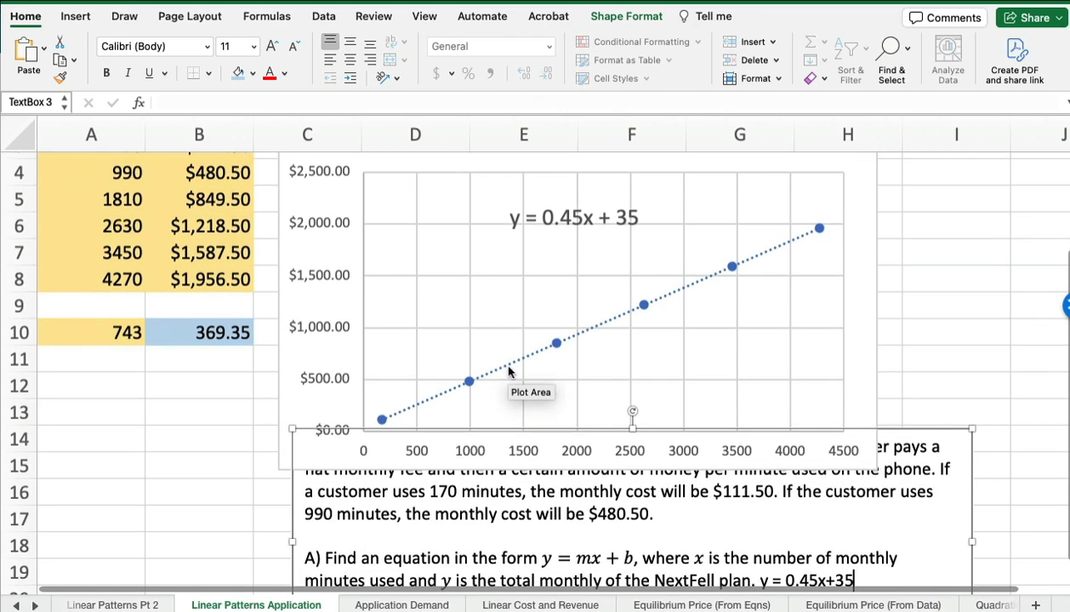